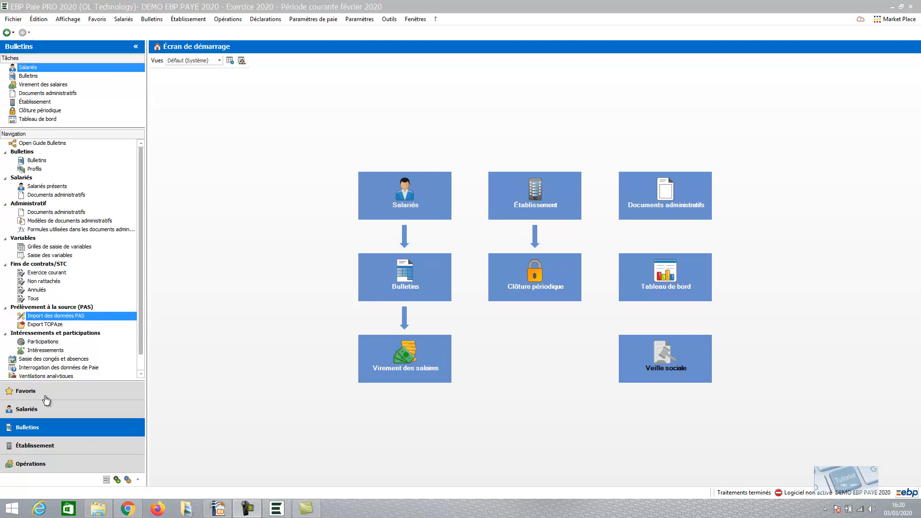
# - Open the payroll data query (Interrogation des données de paie) and open its formula editor
pyautogui.click(81, 371)
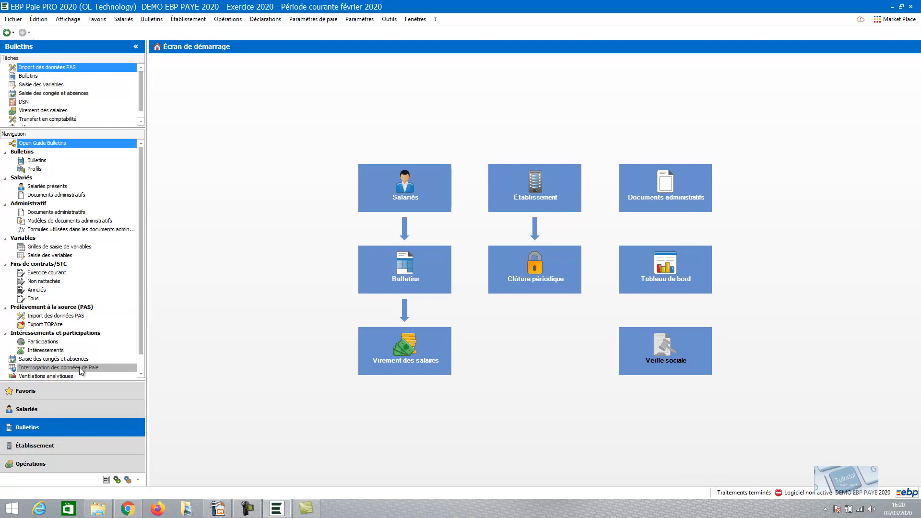
pyautogui.click(81, 371)
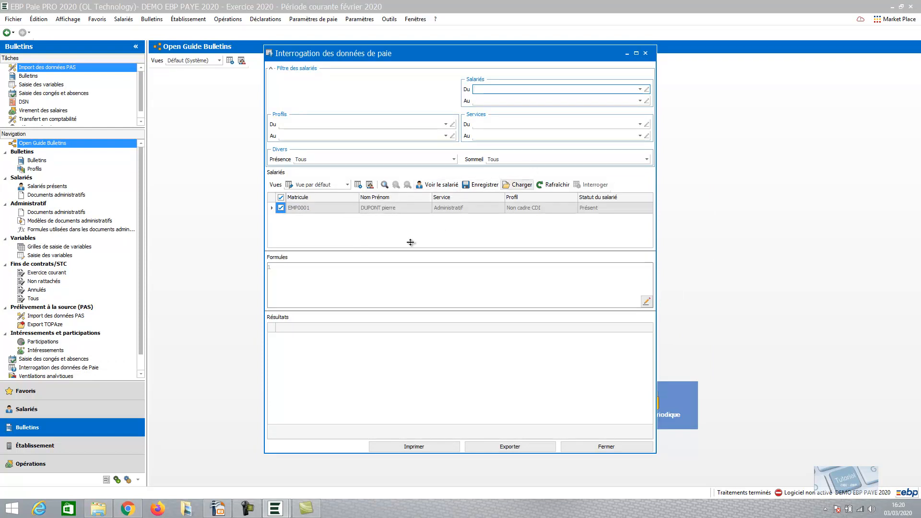
pyautogui.click(308, 271)
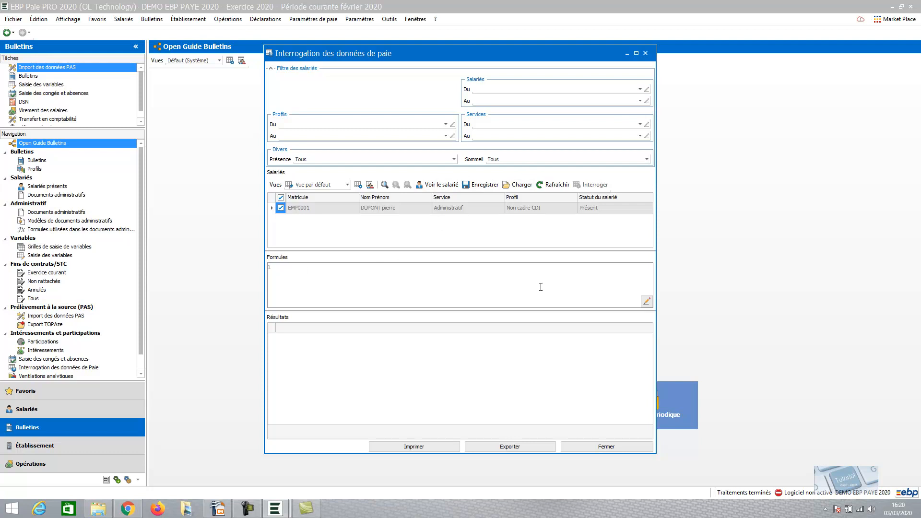
pyautogui.click(647, 302)
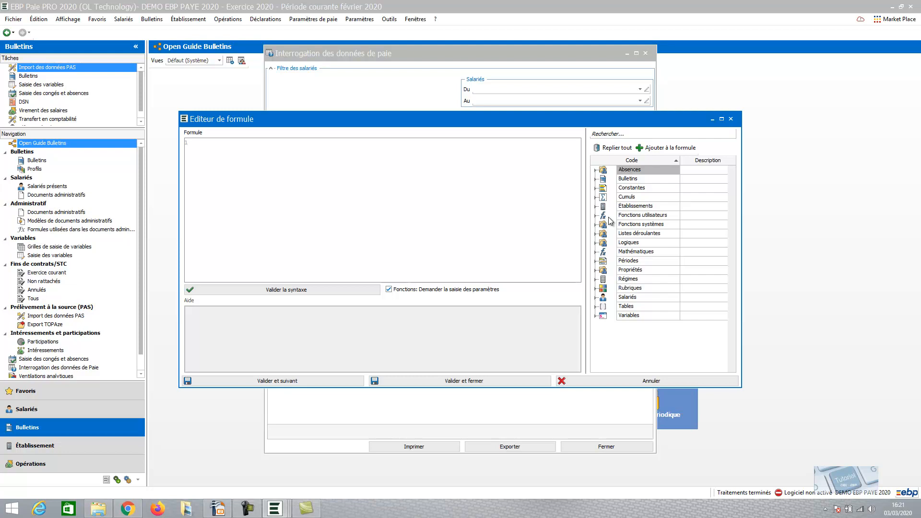
# - Add the ACOMPTE variable from the Variables list to the formula, with the editor maximized
pyautogui.click(596, 316)
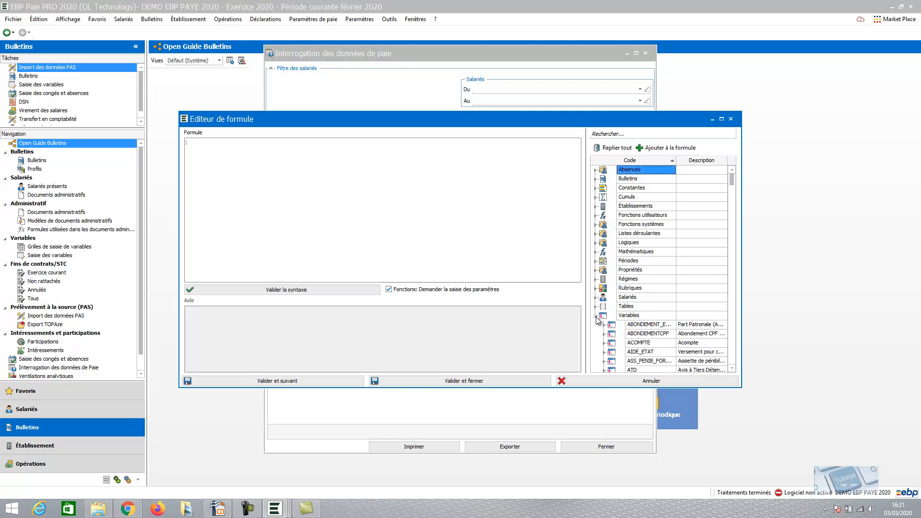
pyautogui.click(721, 119)
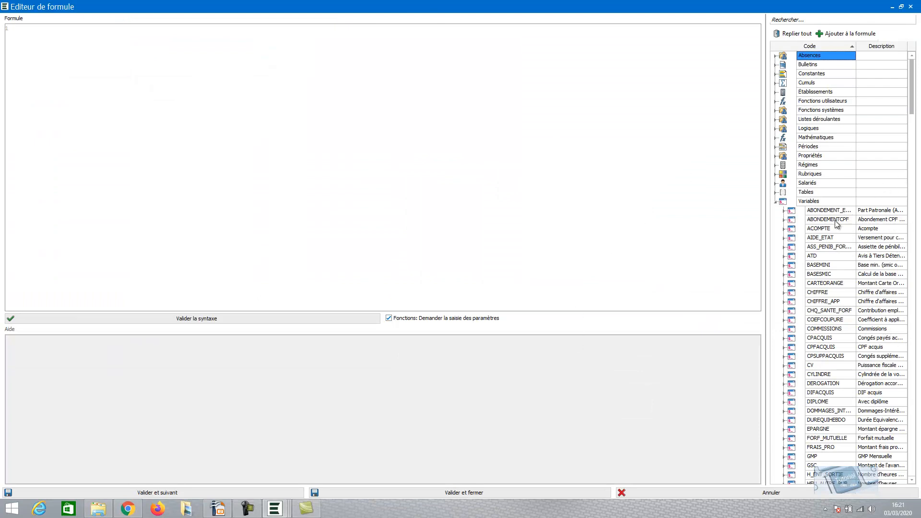
pyautogui.doubleClick(823, 229)
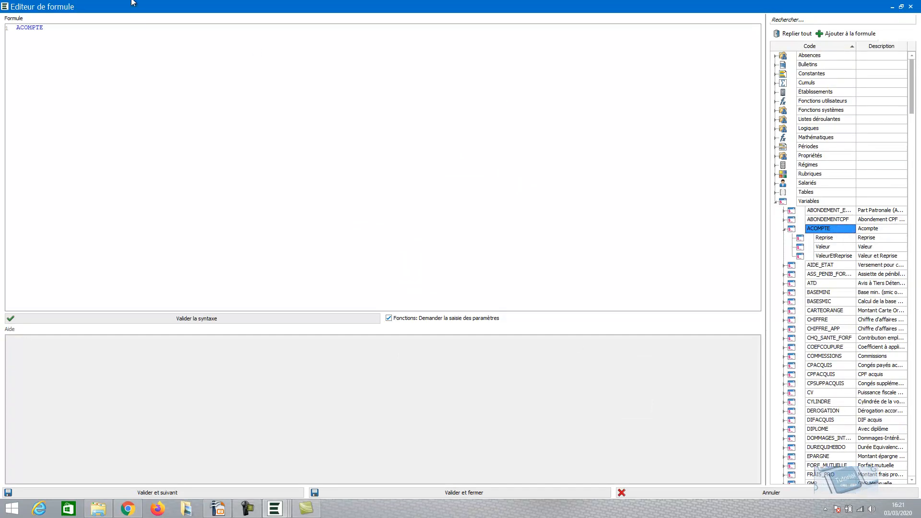
# - Add the PRIME variable on a second line of the formula, below ACOMPTE
pyautogui.click(54, 30)
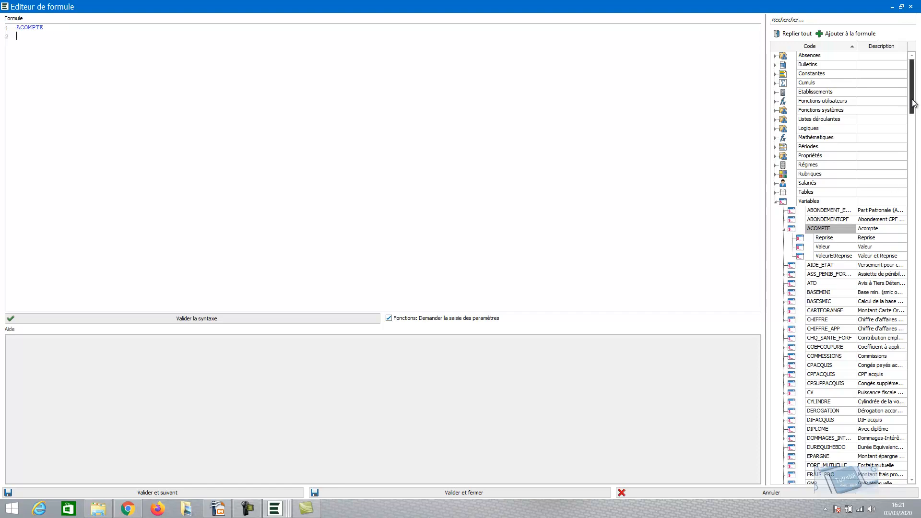
pyautogui.moveTo(913, 103); pyautogui.dragTo(899, 397)
pyautogui.moveTo(823, 269)
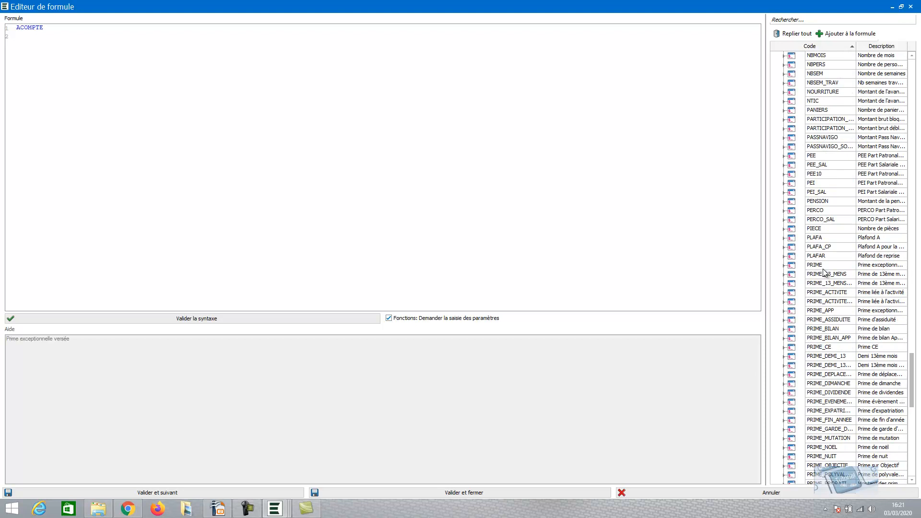
pyautogui.moveTo(823, 272); pyautogui.dragTo(219, 207)
pyautogui.moveTo(480, 207); pyautogui.dragTo(174, 191)
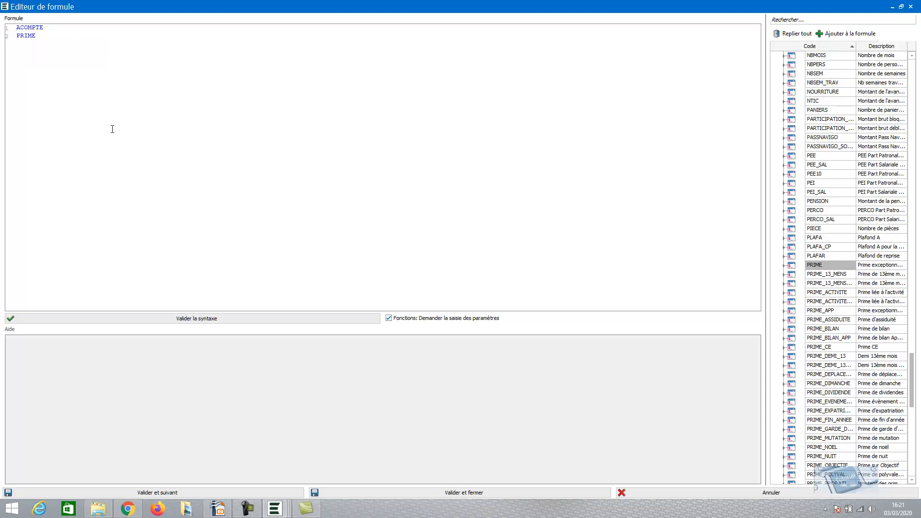
# - Validate the formula's syntax and accept it into the payroll query
pyautogui.click(206, 319)
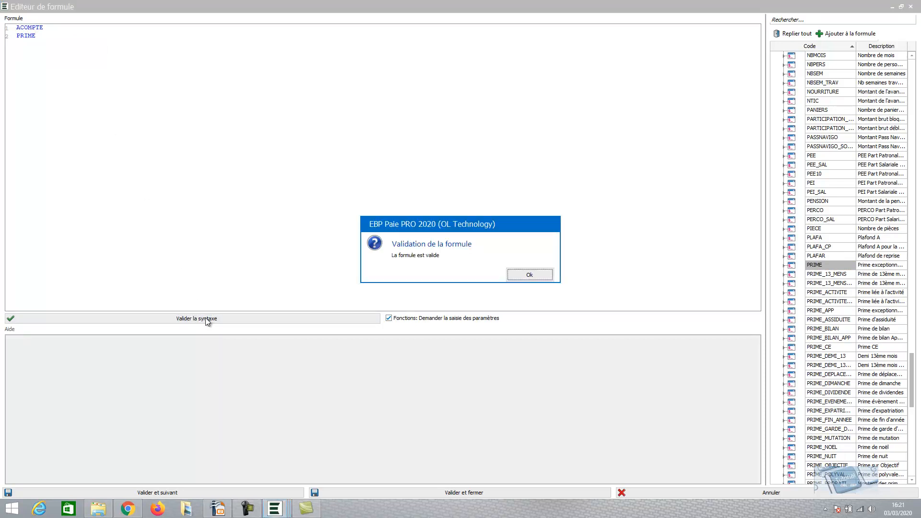
pyautogui.click(529, 274)
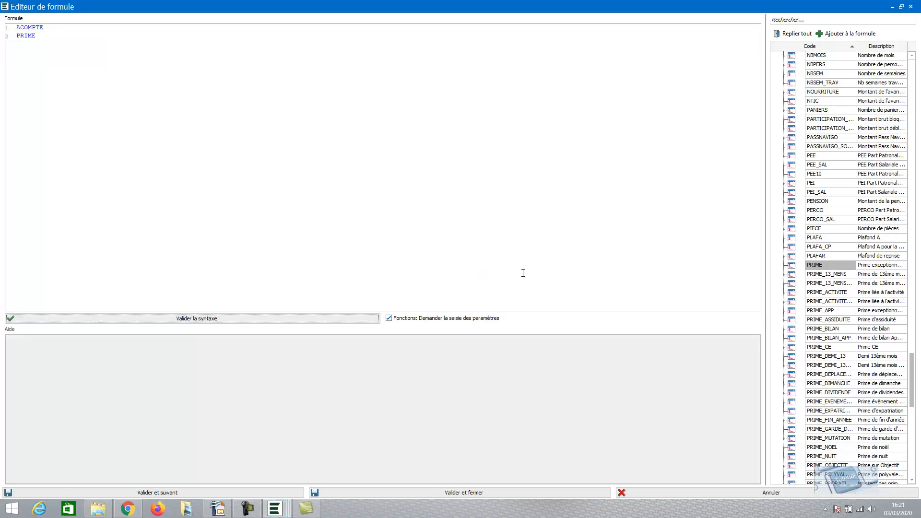
pyautogui.click(160, 492)
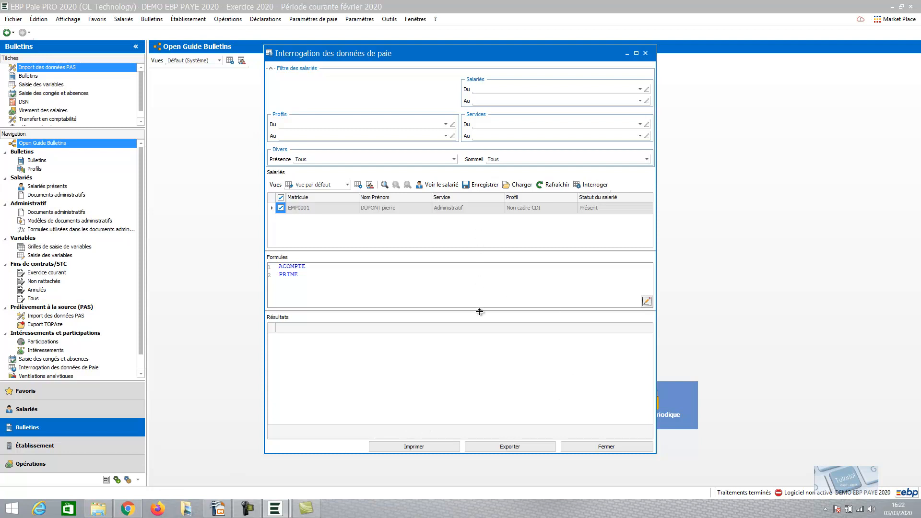
# - Run the query on the selected employee for the ACOMPTE and PRIME variables
pyautogui.click(589, 186)
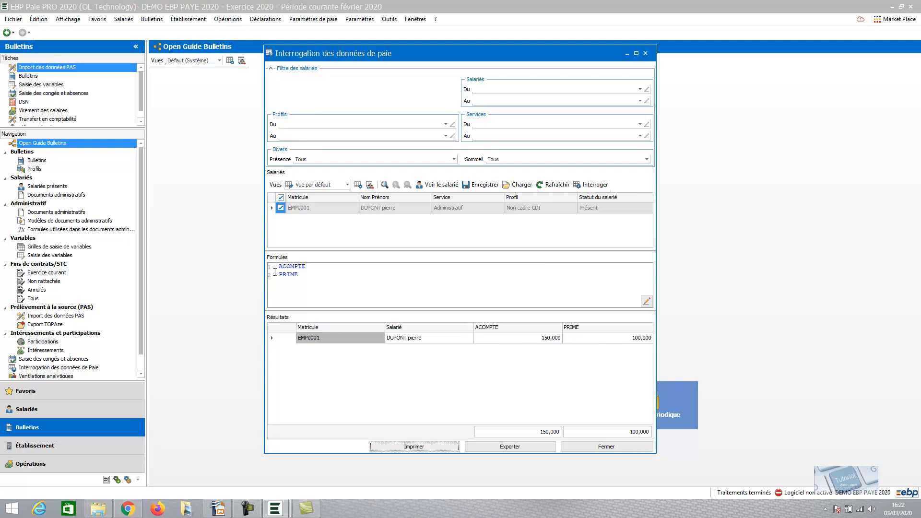
pyautogui.moveTo(282, 270)
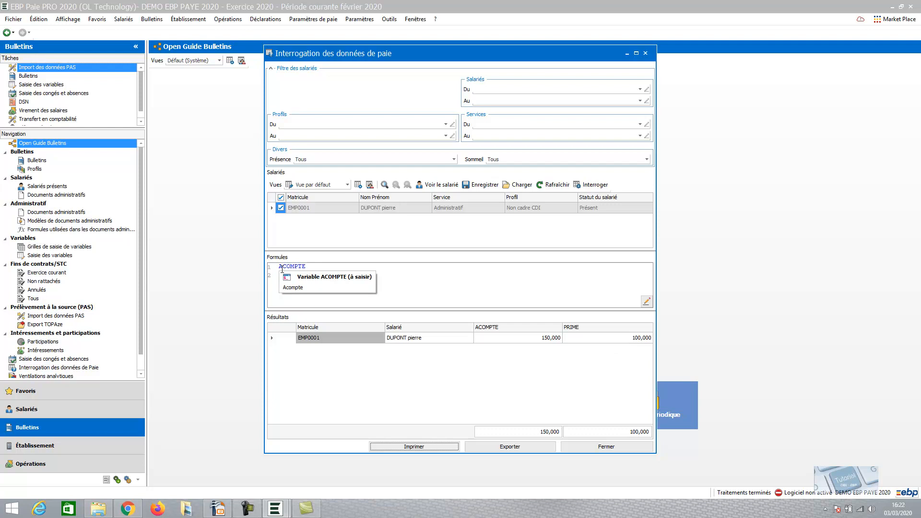
pyautogui.click(333, 266)
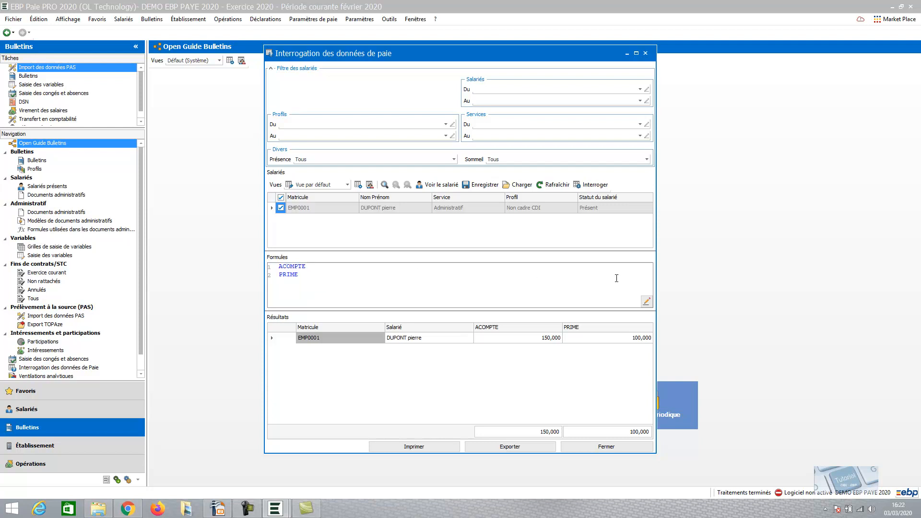
# - Open the help on the payroll data query and examine the formula syntax examples for cumulative values
pyautogui.press('F1')
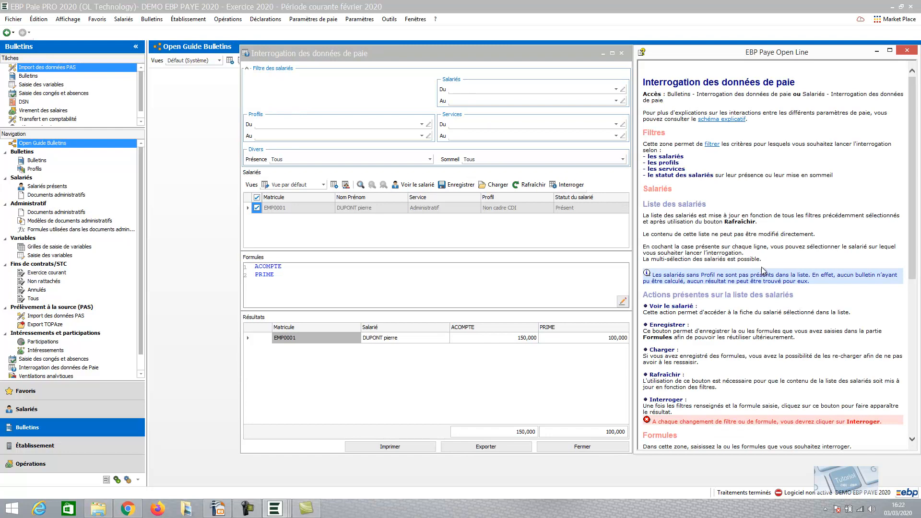
pyautogui.scroll(-1, 913, 176)
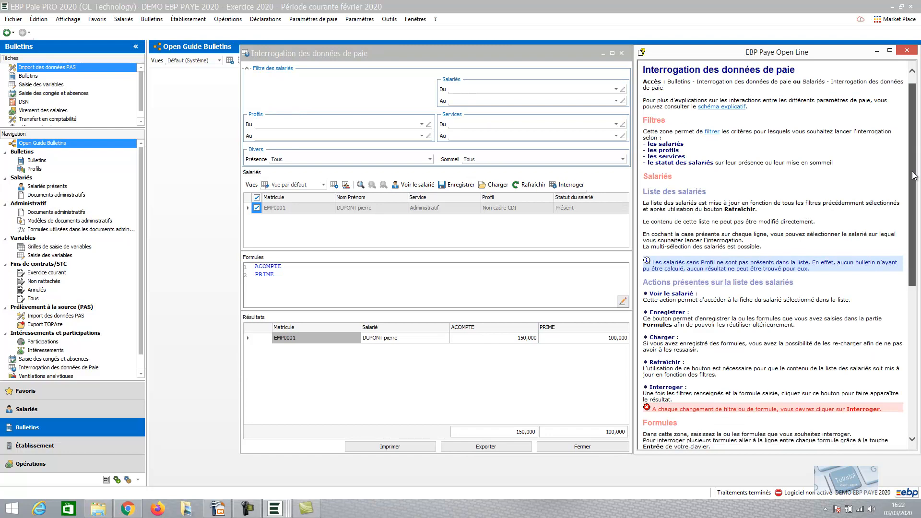
pyautogui.moveTo(913, 175); pyautogui.dragTo(913, 294)
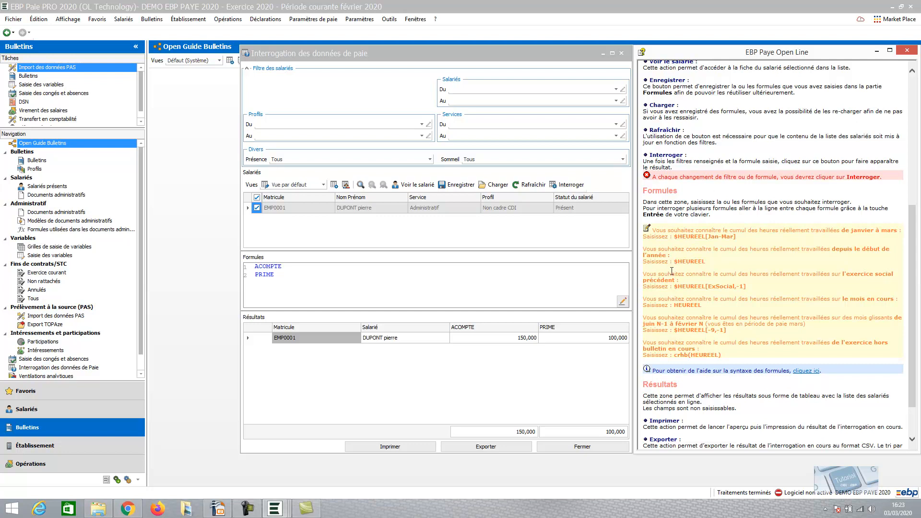
# - Prefix both formula lines with $ to give $ACOMPTE and $PRIME, and rerun the query for year-to-date totals
pyautogui.click(256, 267)
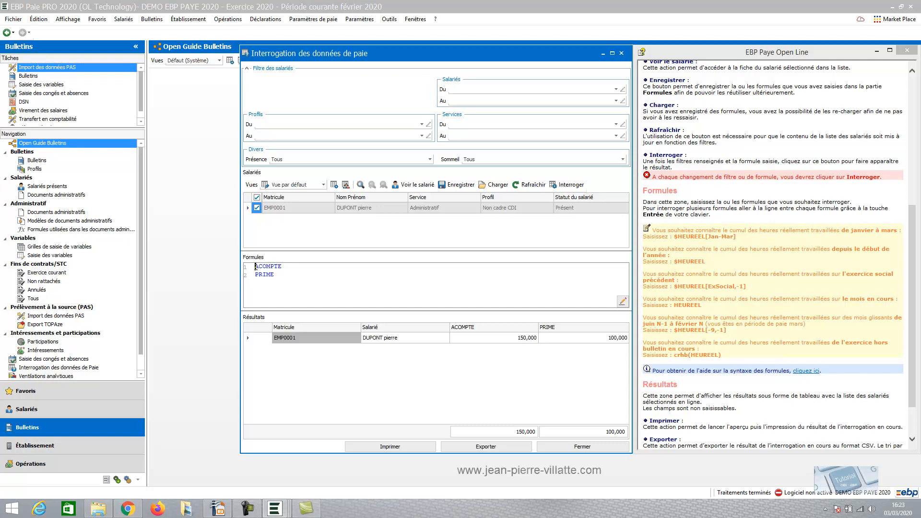
pyautogui.write('$')
pyautogui.click(256, 274)
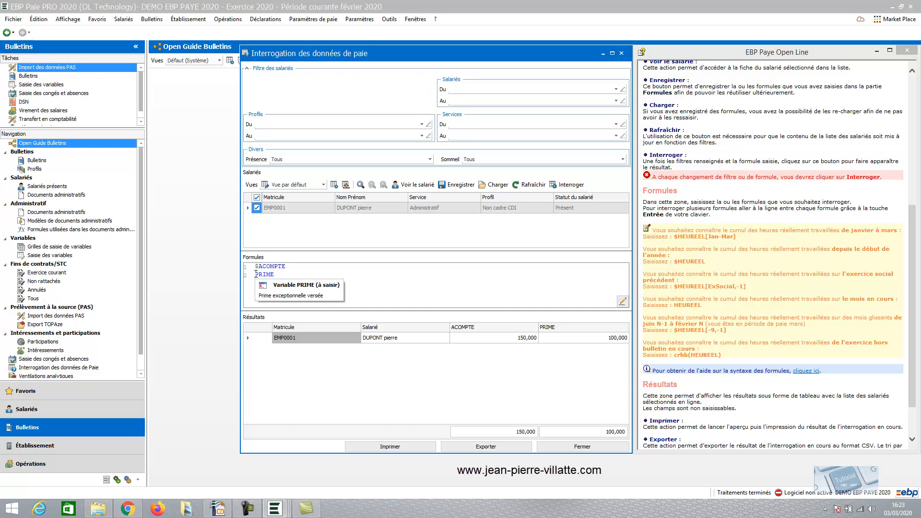
pyautogui.write('$')
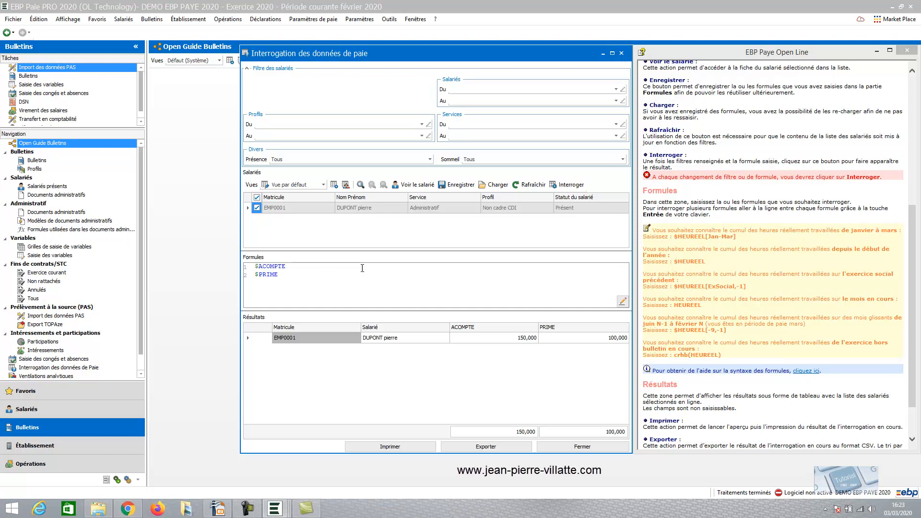
pyautogui.click(576, 185)
pyautogui.moveTo(258, 269)
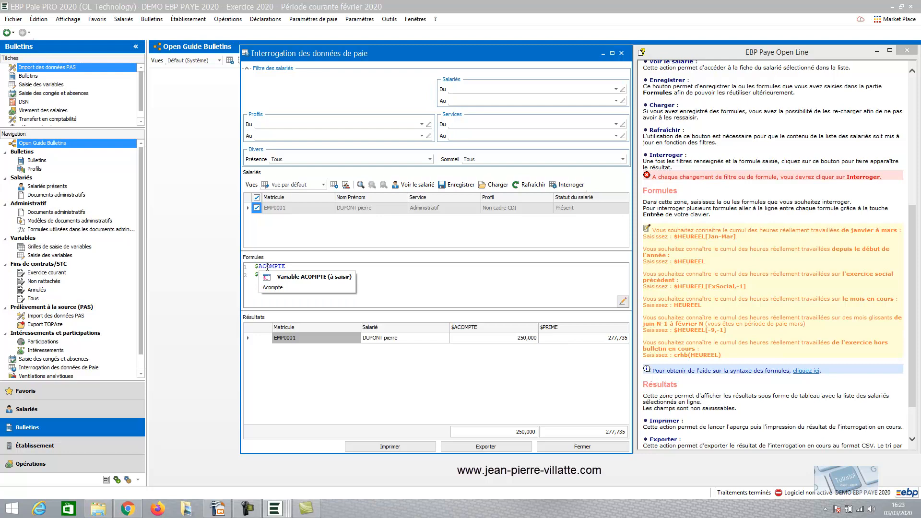
pyautogui.click(296, 267)
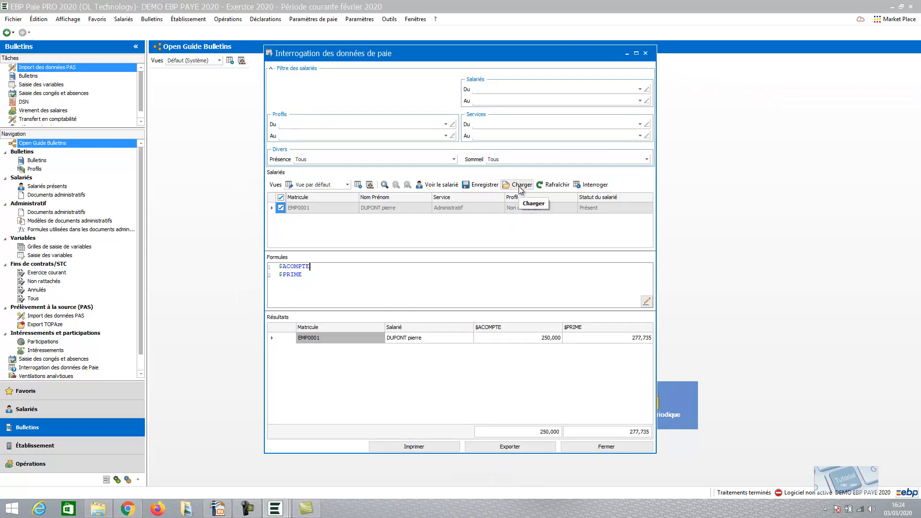
# - Save the query formulas as a text file named requete in the Desktop folder
pyautogui.click(492, 190)
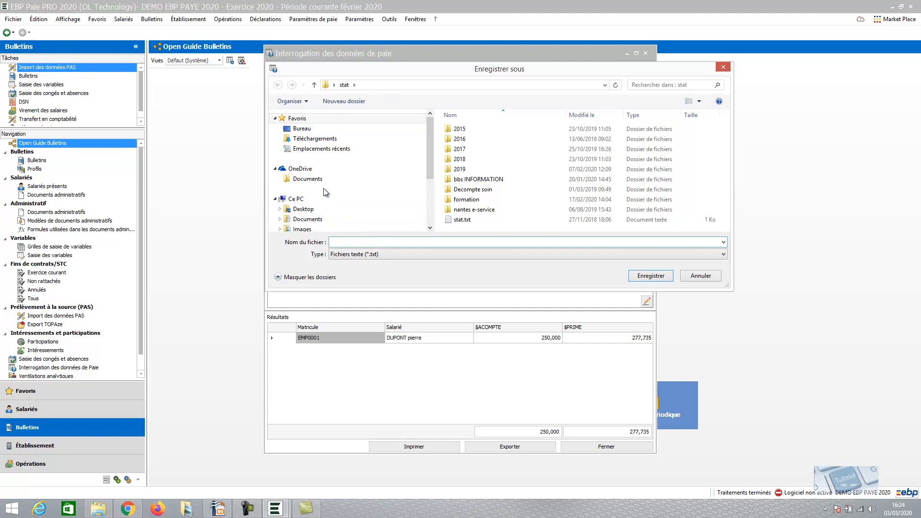
pyautogui.click(306, 210)
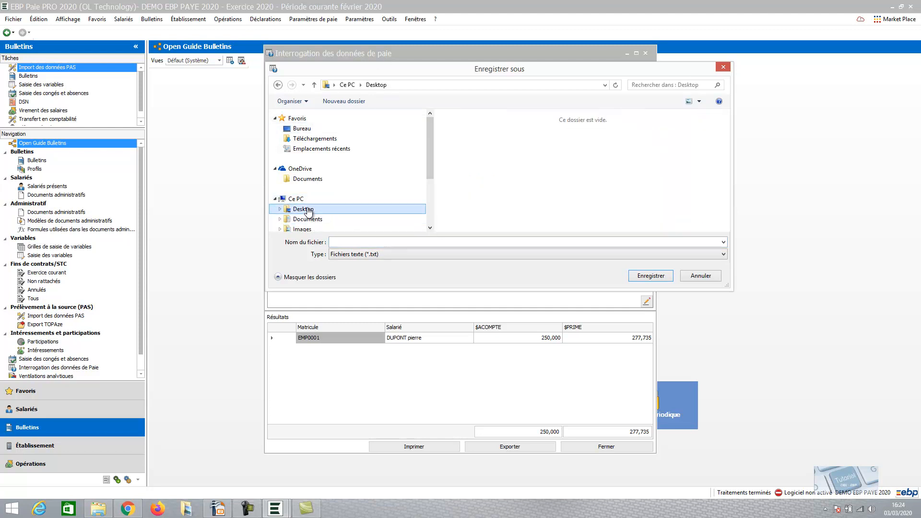
pyautogui.click(345, 241)
pyautogui.write('req')
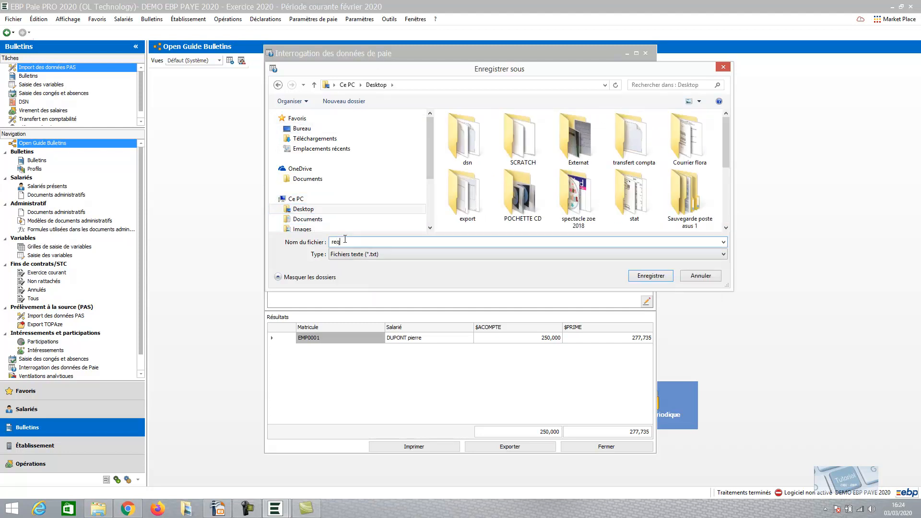
pyautogui.write('uete')
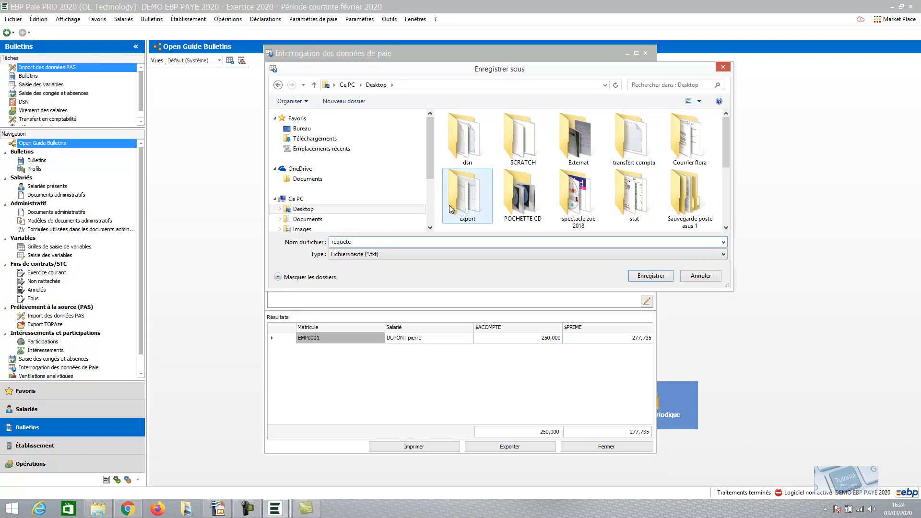
pyautogui.click(664, 279)
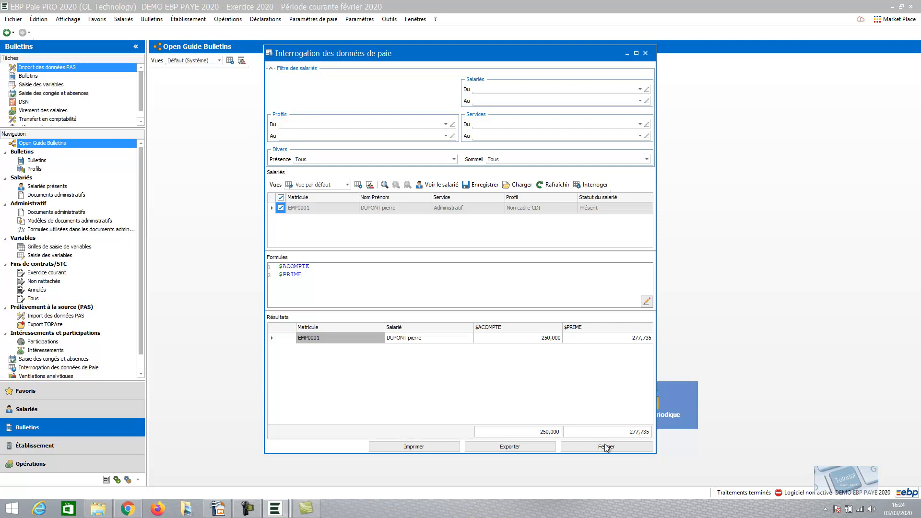
# - Clear the formulas and reload them from requete.txt on the Desktop, rerunning the query
pyautogui.hotkey('ctrl', 'a')
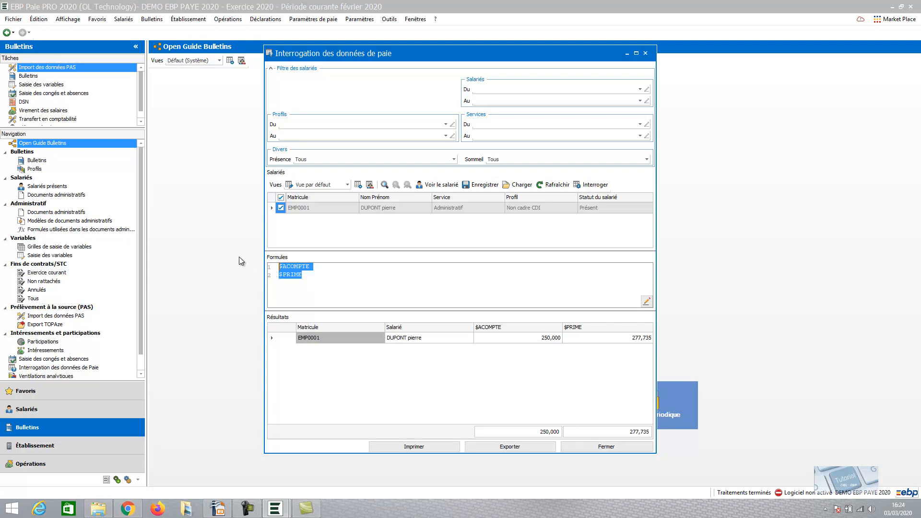
pyautogui.press('Delete')
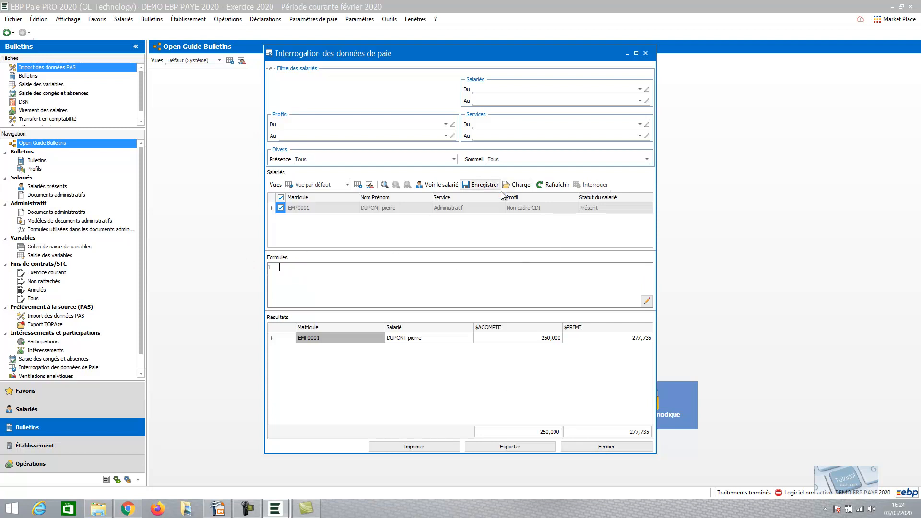
pyautogui.click(522, 186)
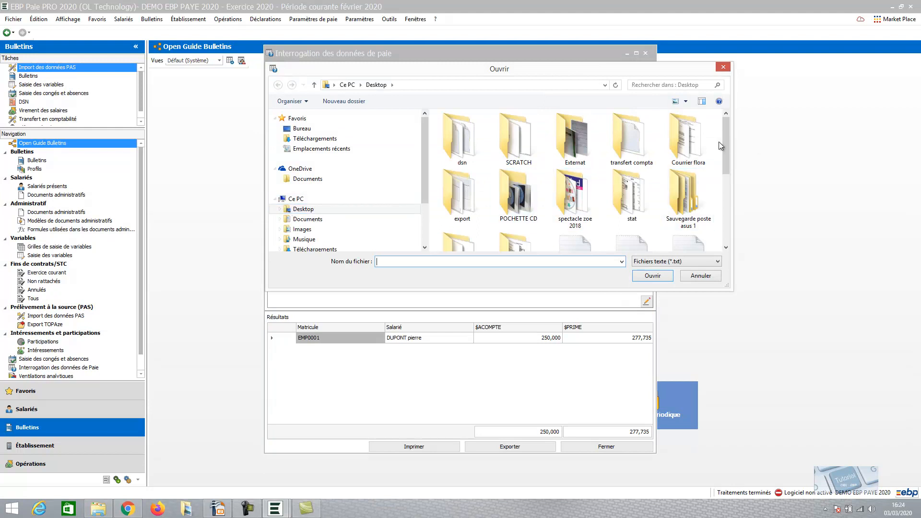
pyautogui.moveTo(725, 138); pyautogui.dragTo(721, 186)
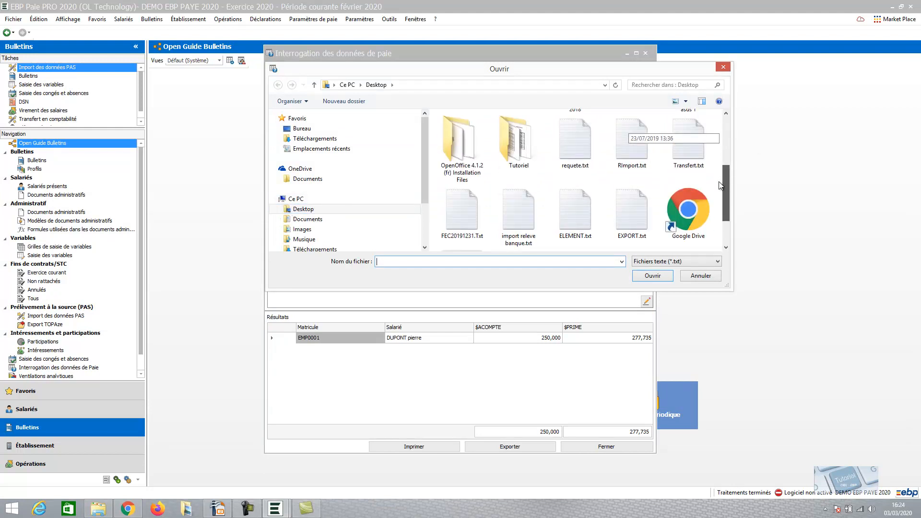
pyautogui.doubleClick(579, 152)
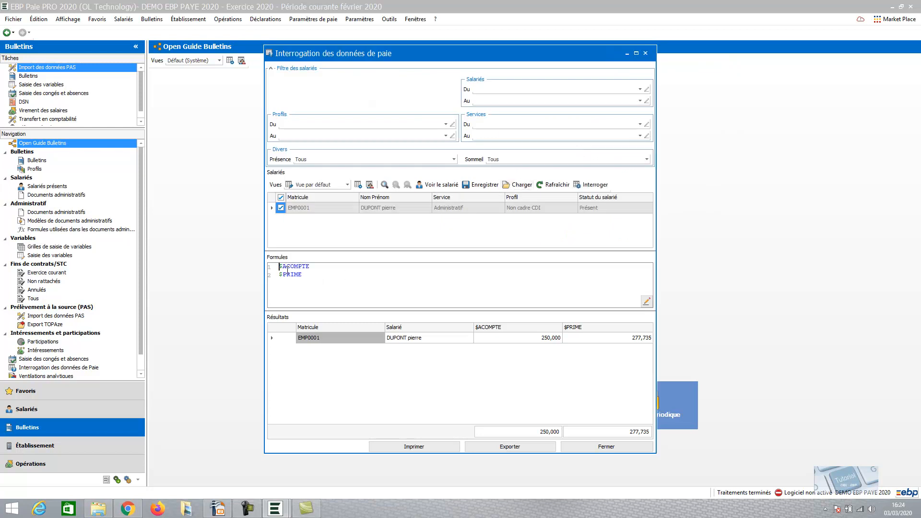
pyautogui.click(595, 185)
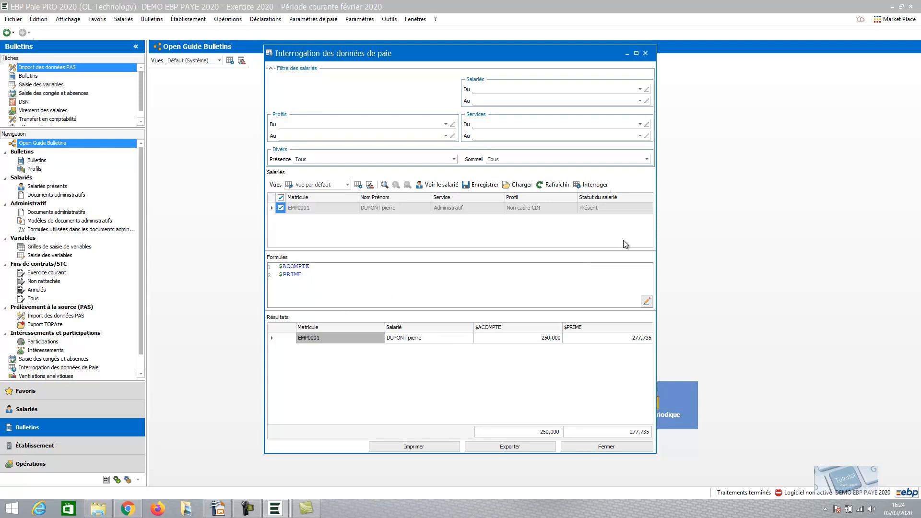
pyautogui.click(527, 447)
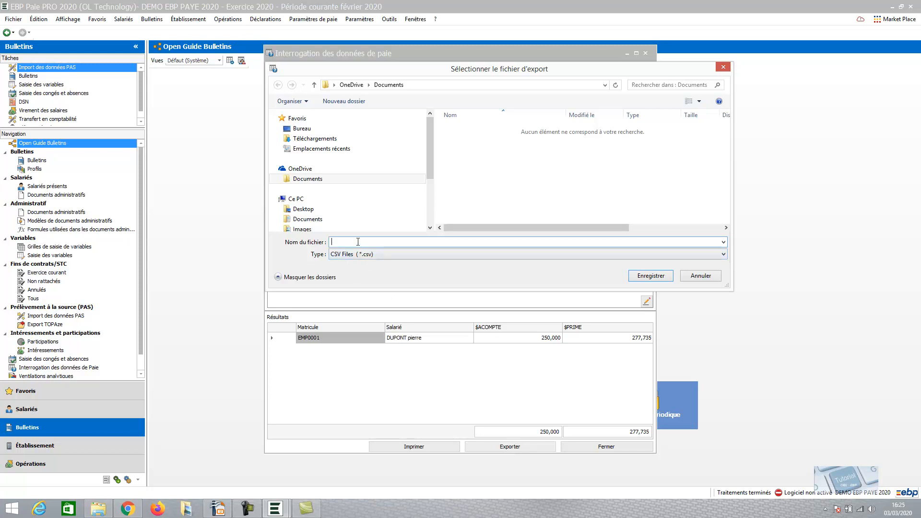
pyautogui.click(367, 254)
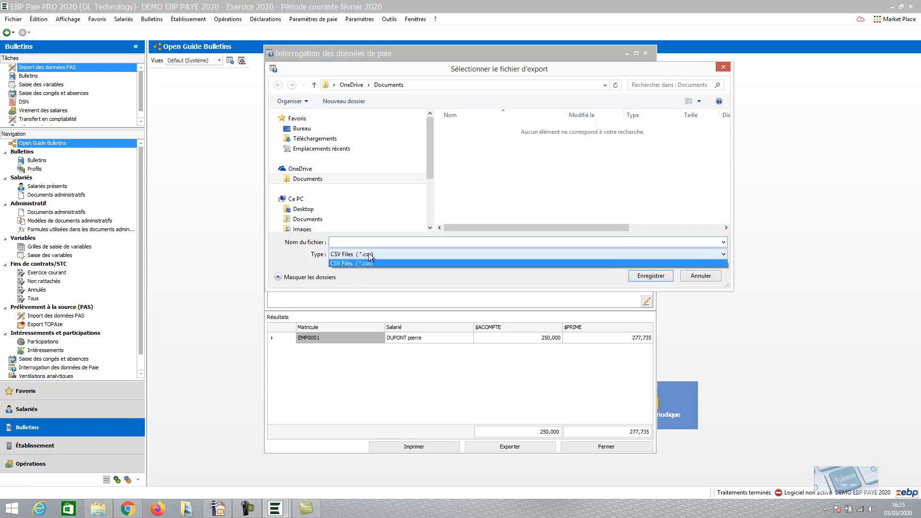
pyautogui.click(367, 264)
pyautogui.click(359, 244)
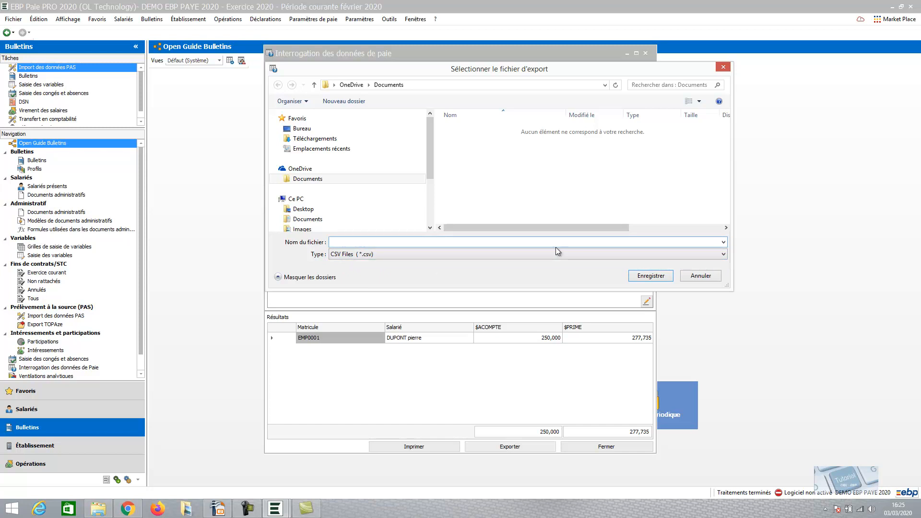
pyautogui.click(700, 276)
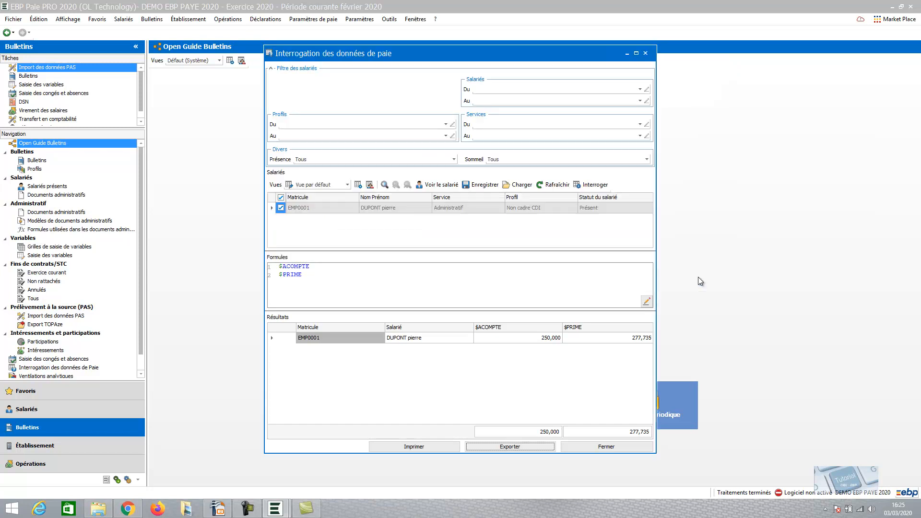